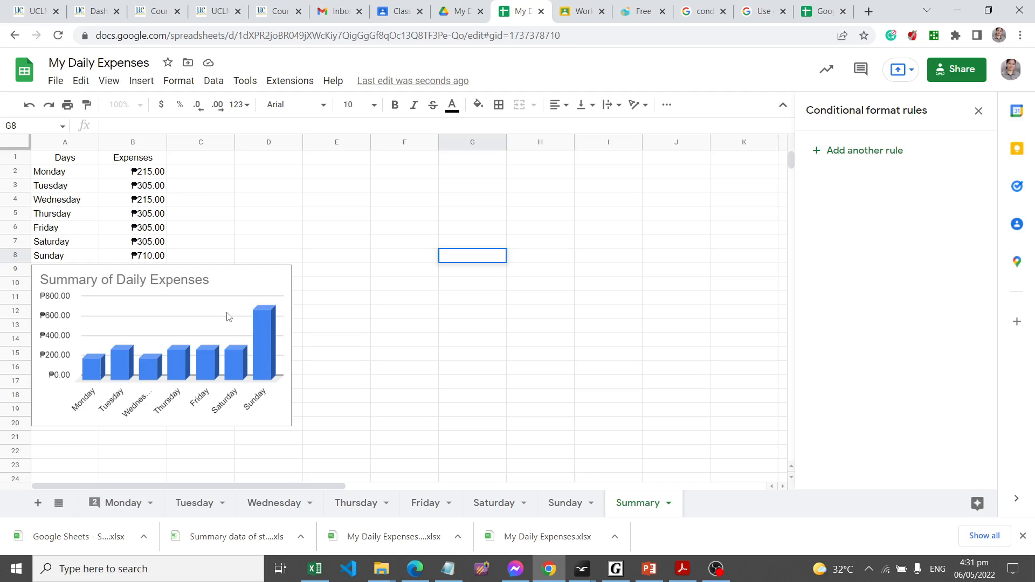
Step: Start a single-color conditional formatting rule for the Expenses values in B2:B8 of the Summary sheet
{"action": "key", "text": "Return"}
{"action": "left_click_drag", "start_coordinate": [136, 174], "coordinate": [137, 258]}
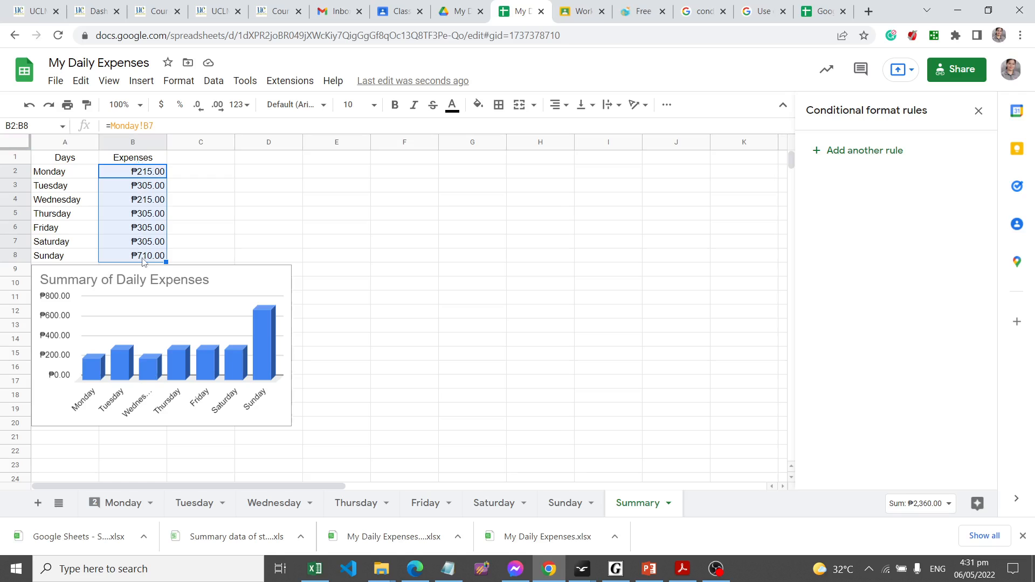
{"action": "left_click", "coordinate": [178, 82]}
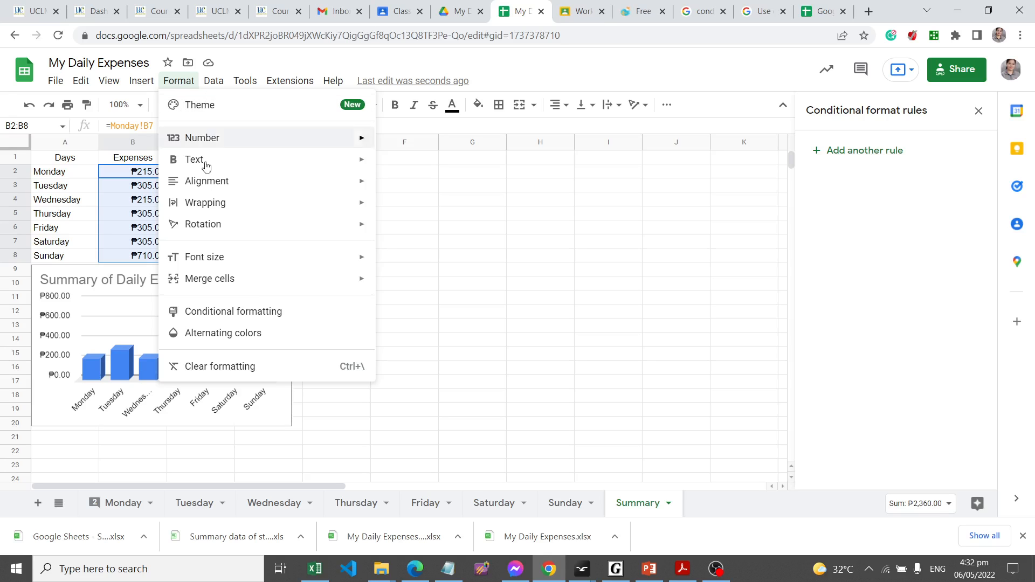
{"action": "left_click", "coordinate": [226, 314]}
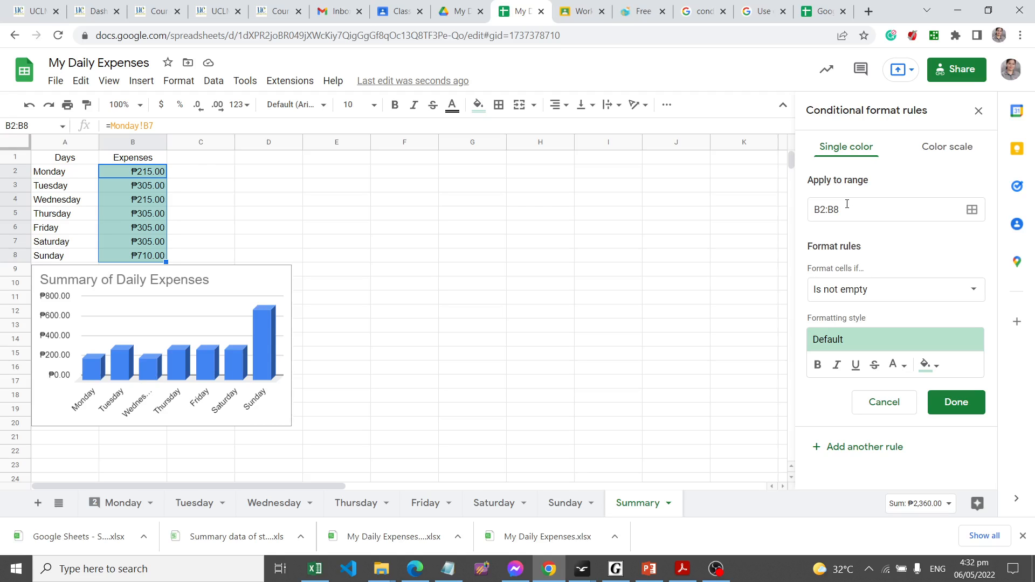
{"action": "left_click_drag", "start_coordinate": [847, 209], "coordinate": [814, 209]}
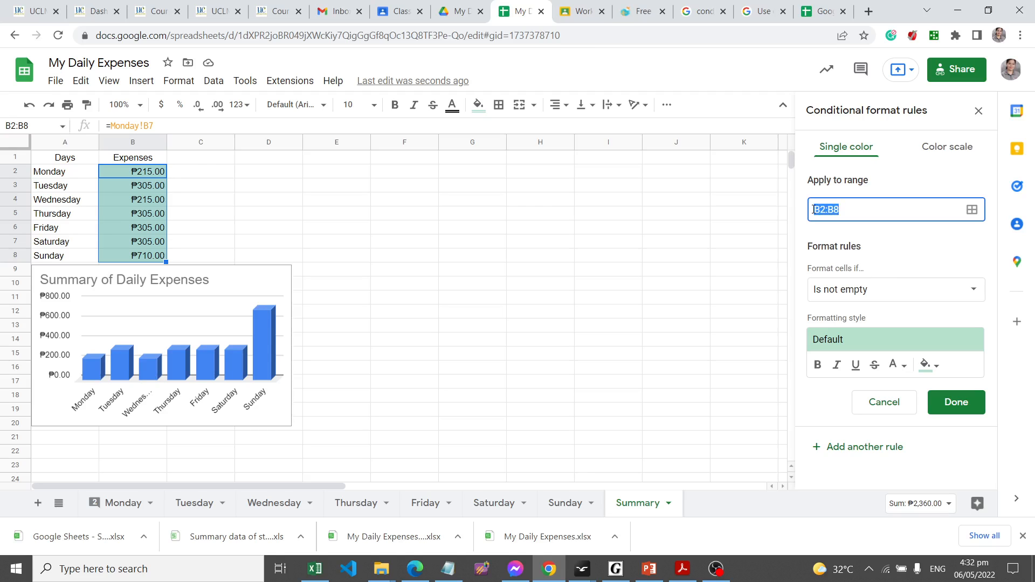
{"action": "left_click", "coordinate": [864, 209]}
{"action": "left_click", "coordinate": [921, 263]}
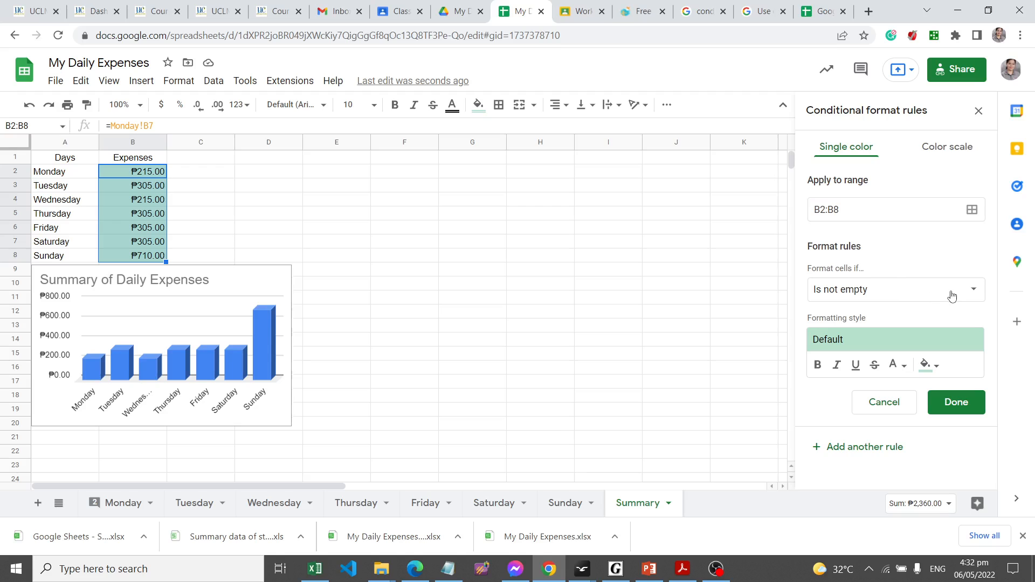
Step: Set the rule's condition to Greater than with a value of 500
{"action": "left_click", "coordinate": [970, 295]}
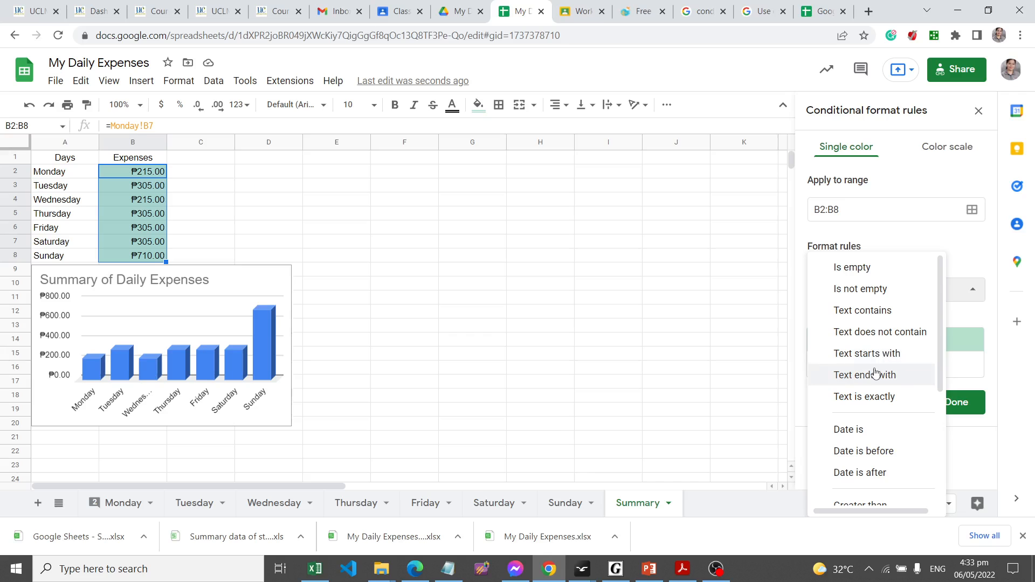
{"action": "scroll", "coordinate": [876, 374], "scroll_direction": "down", "scroll_amount": 3}
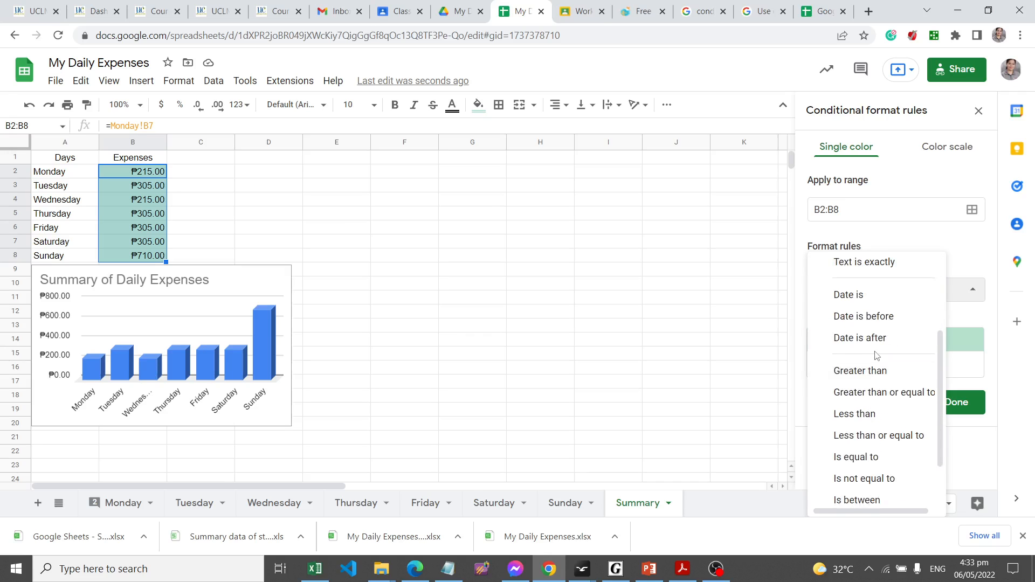
{"action": "scroll", "coordinate": [876, 355], "scroll_direction": "down", "scroll_amount": 2}
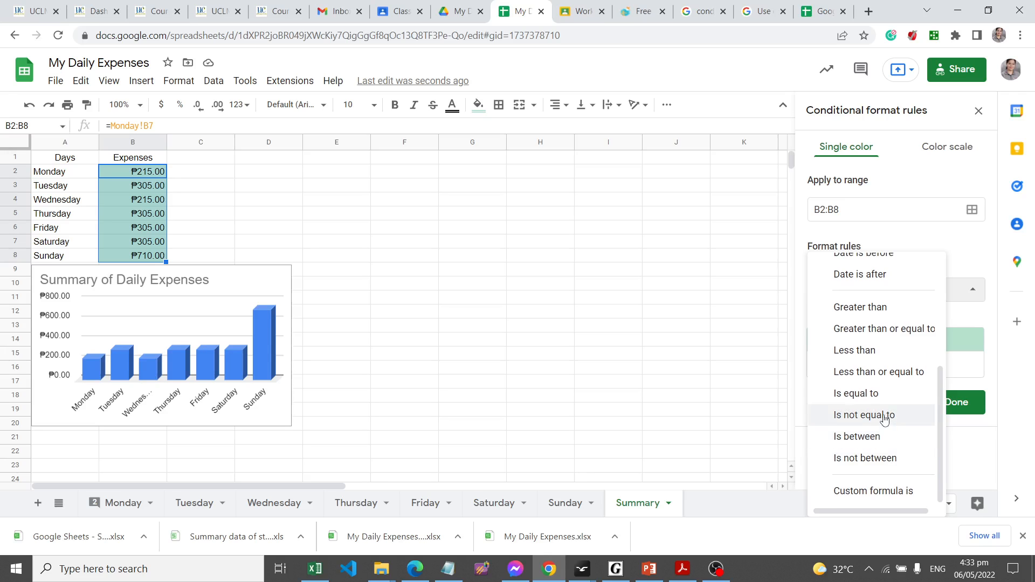
{"action": "scroll", "coordinate": [885, 419], "scroll_direction": "up", "scroll_amount": 4}
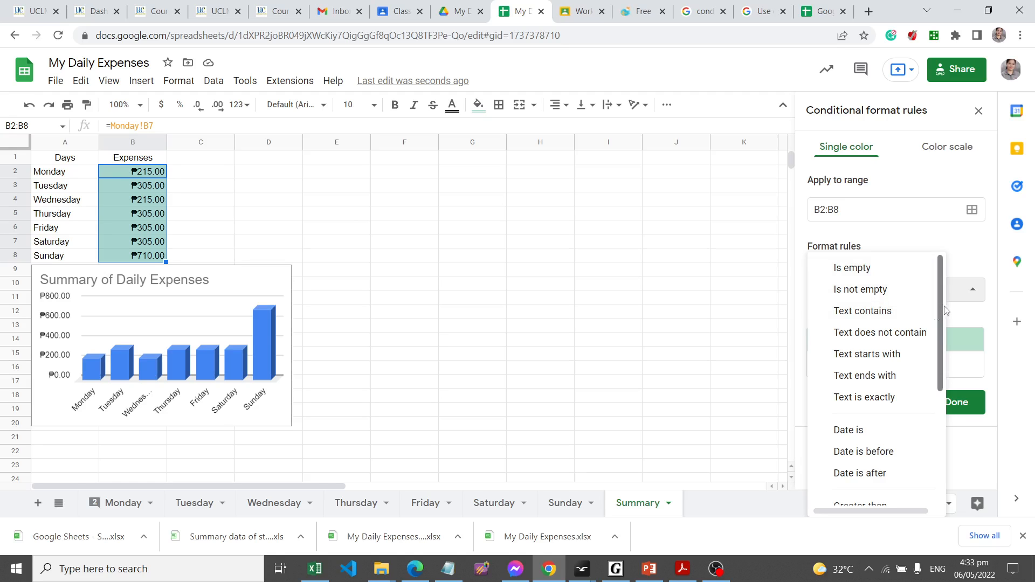
{"action": "scroll", "coordinate": [923, 323], "scroll_direction": "down", "scroll_amount": 1}
{"action": "scroll", "coordinate": [922, 324], "scroll_direction": "down", "scroll_amount": 3}
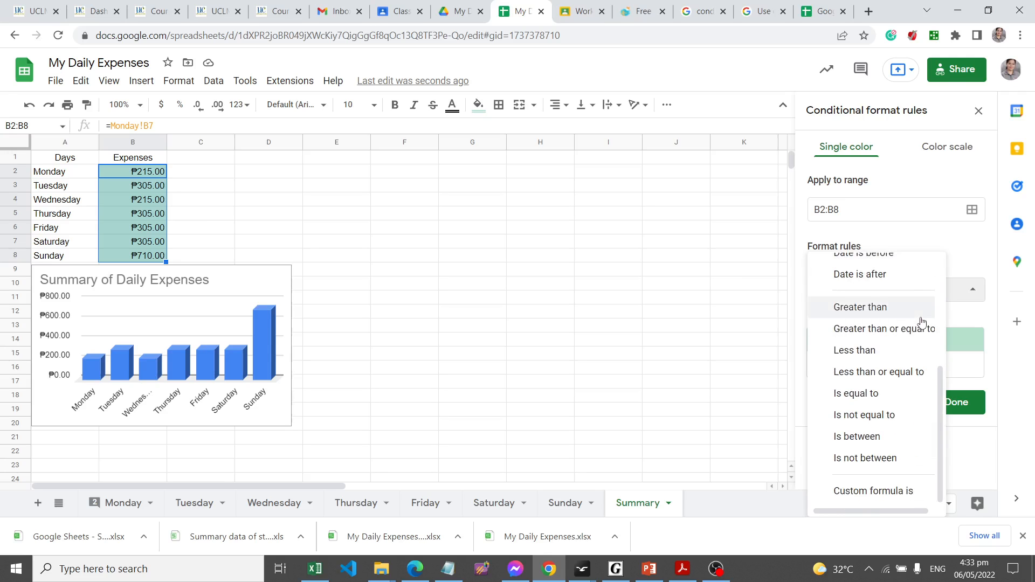
{"action": "left_click", "coordinate": [880, 314]}
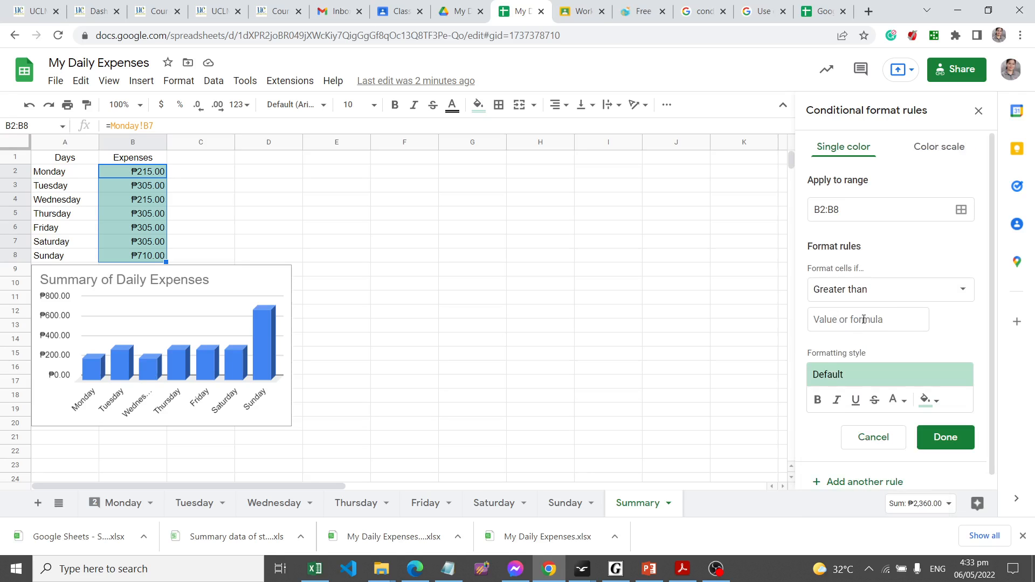
{"action": "left_click", "coordinate": [864, 319]}
{"action": "type", "text": "500"}
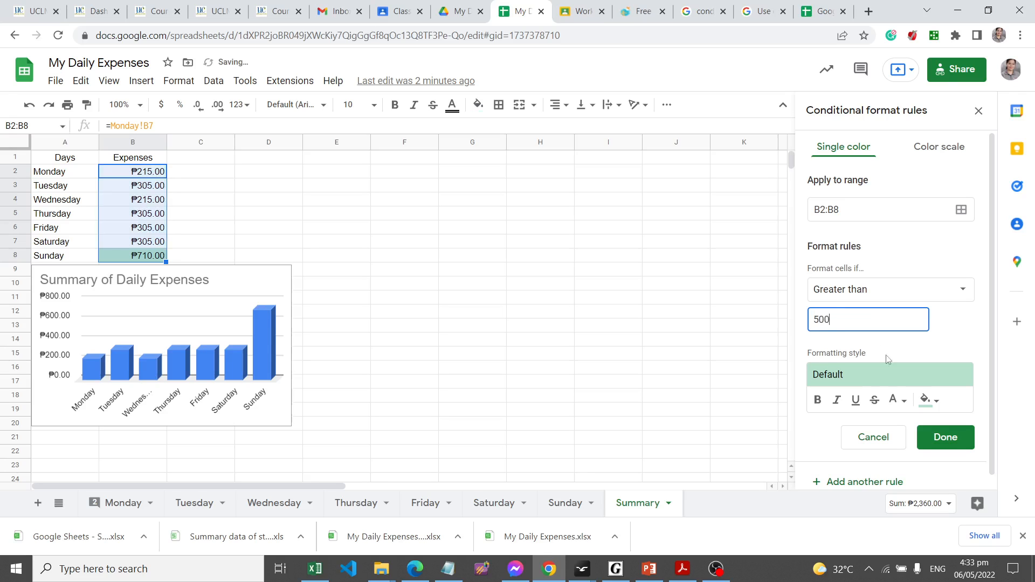
Step: Give the rule's formatting style a red fill color and save the rule
{"action": "left_click", "coordinate": [928, 404]}
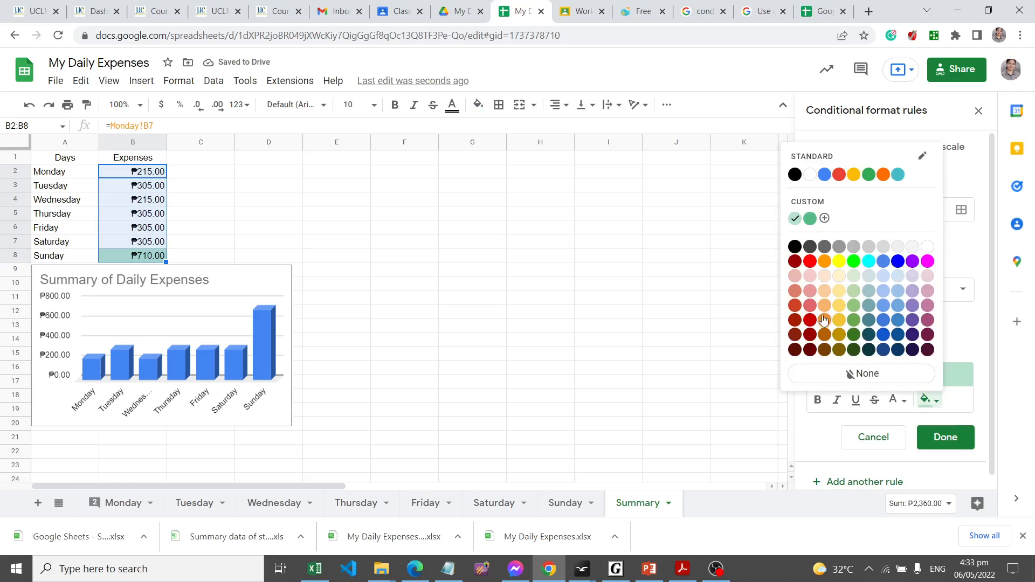
{"action": "left_click", "coordinate": [813, 262]}
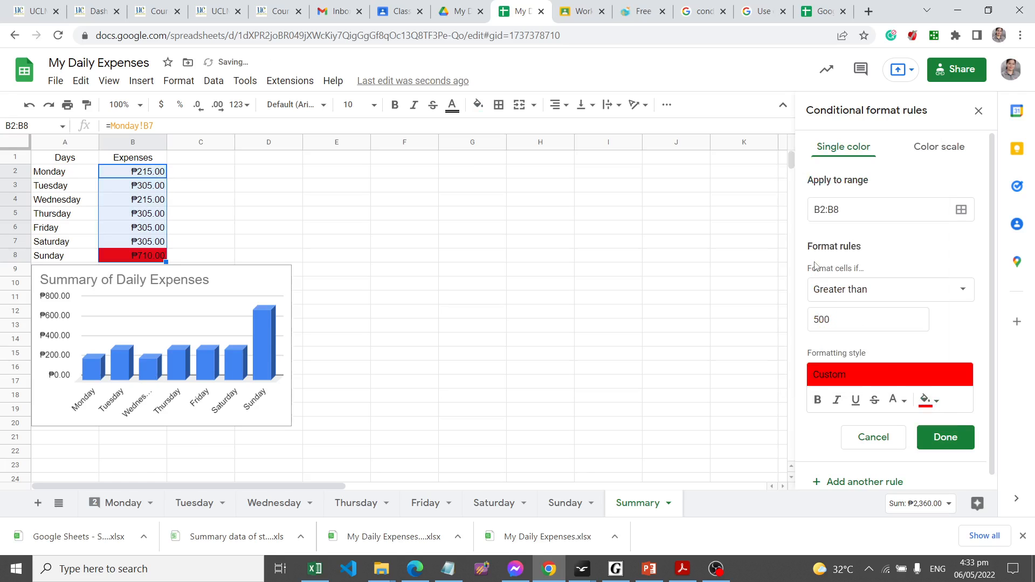
{"action": "left_click", "coordinate": [954, 445]}
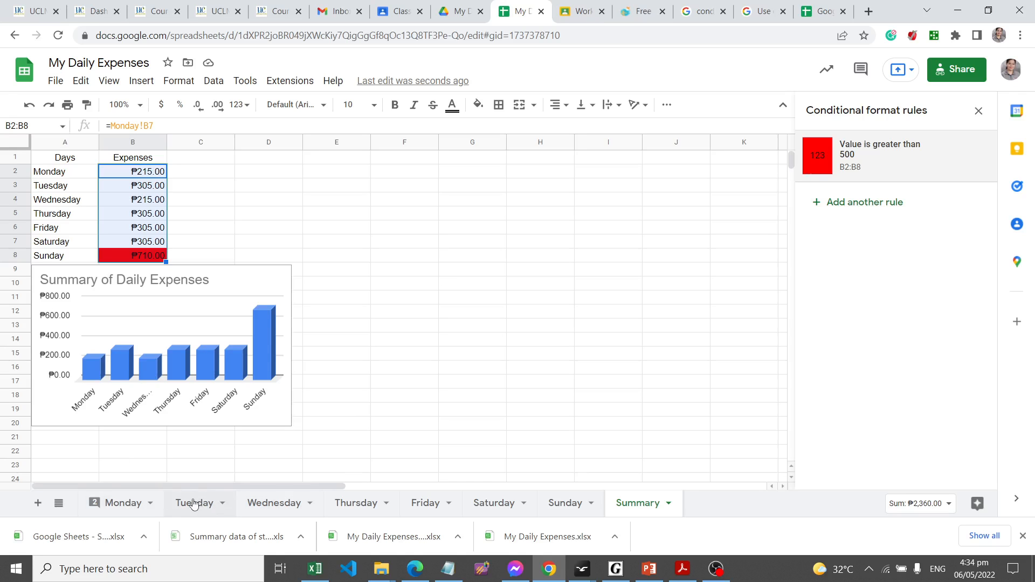
Step: Set the Fare price on the Sunday sheet to 300, keeping the Snacks, Lunch and Load entries
{"action": "left_click", "coordinate": [573, 506]}
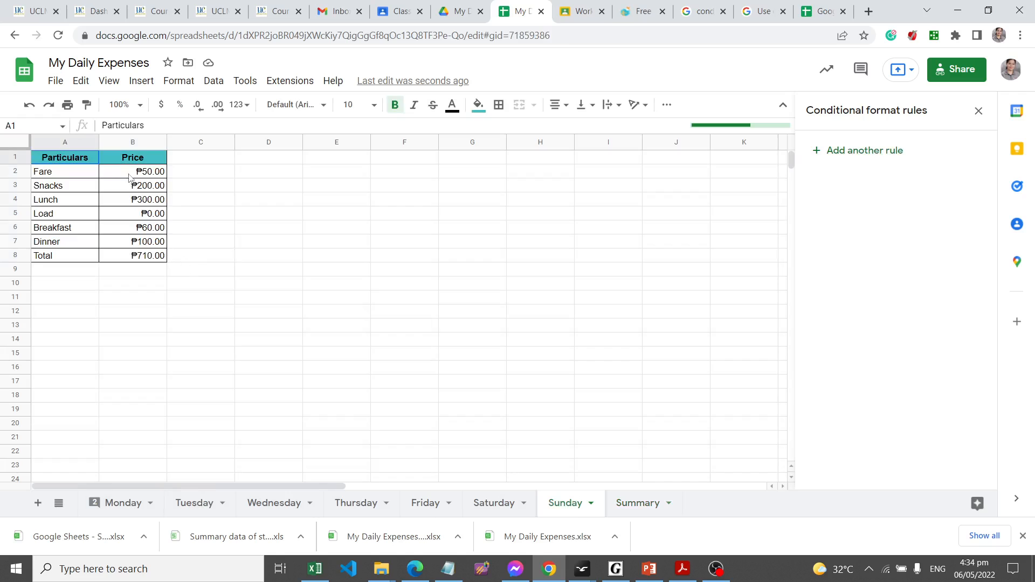
{"action": "left_click", "coordinate": [128, 173]}
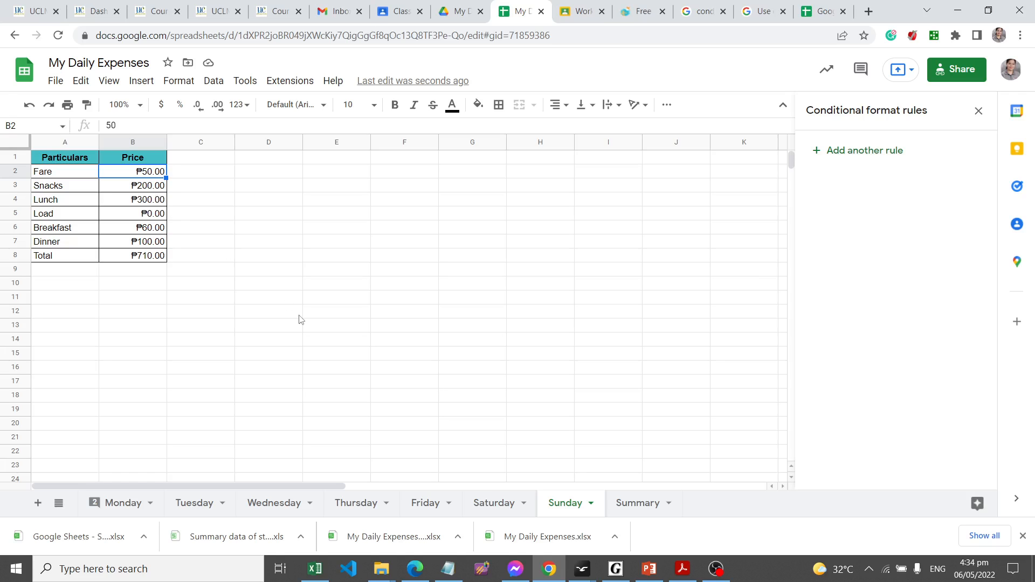
{"action": "type", "text": "300"}
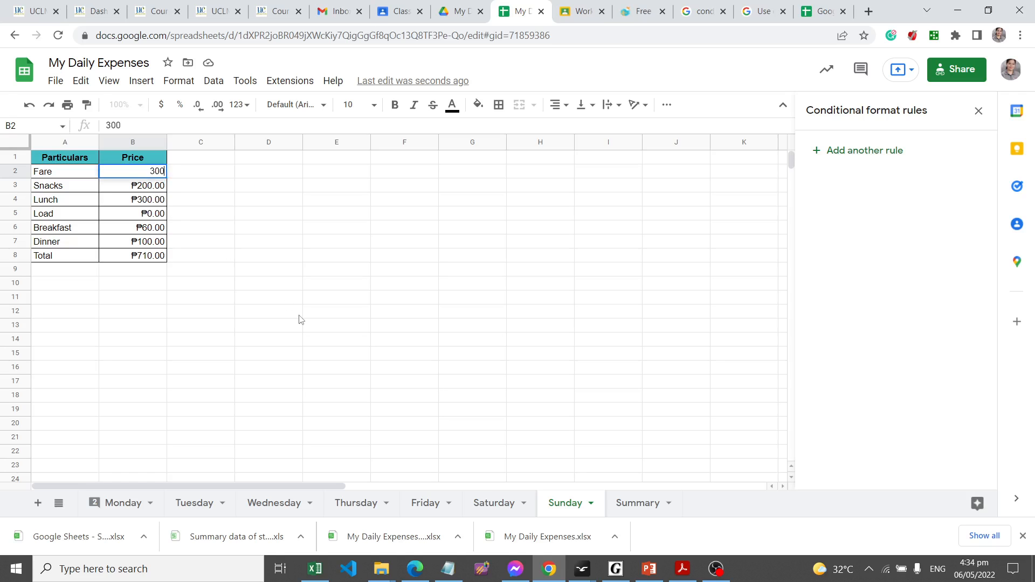
{"action": "key", "text": "Return"}
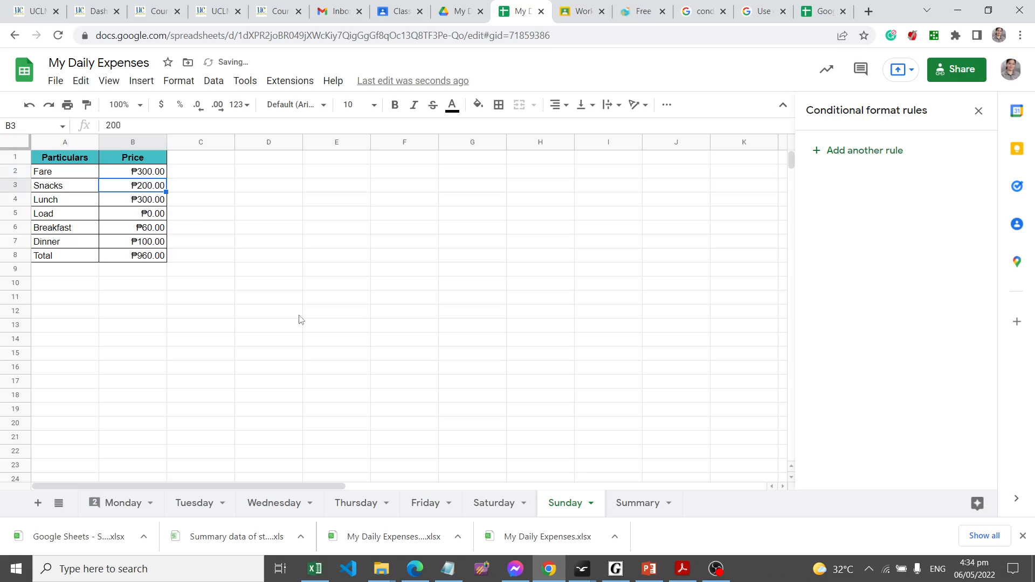
{"action": "key", "text": "F2"}
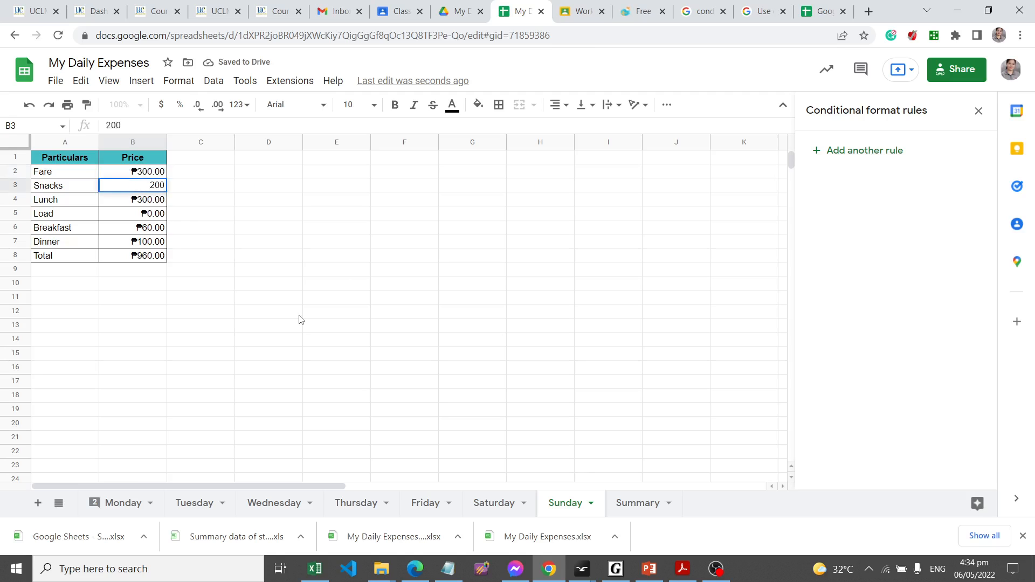
{"action": "key", "text": "Return"}
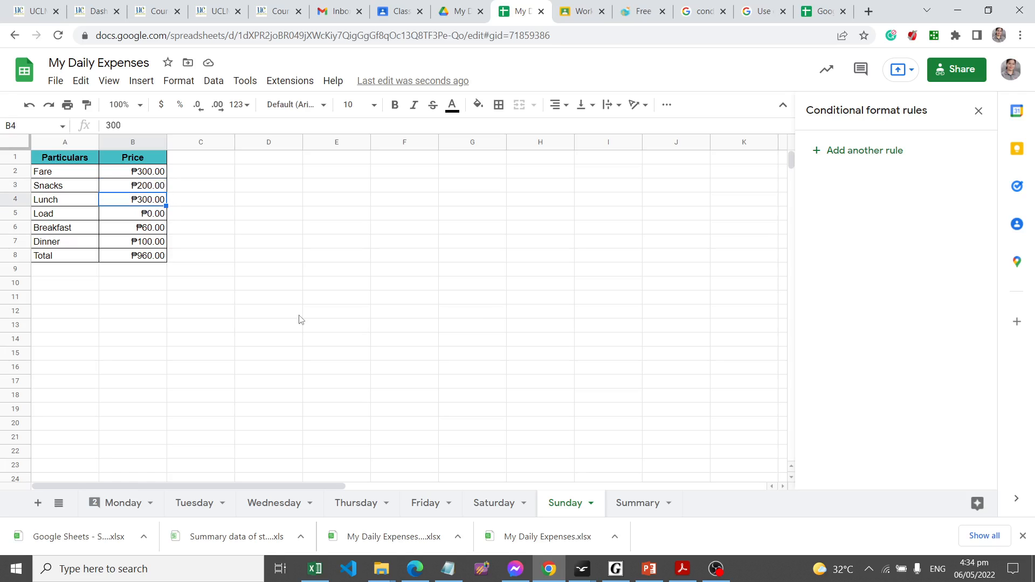
{"action": "key", "text": "F2"}
{"action": "key", "text": "Return"}
{"action": "key", "text": "F2"}
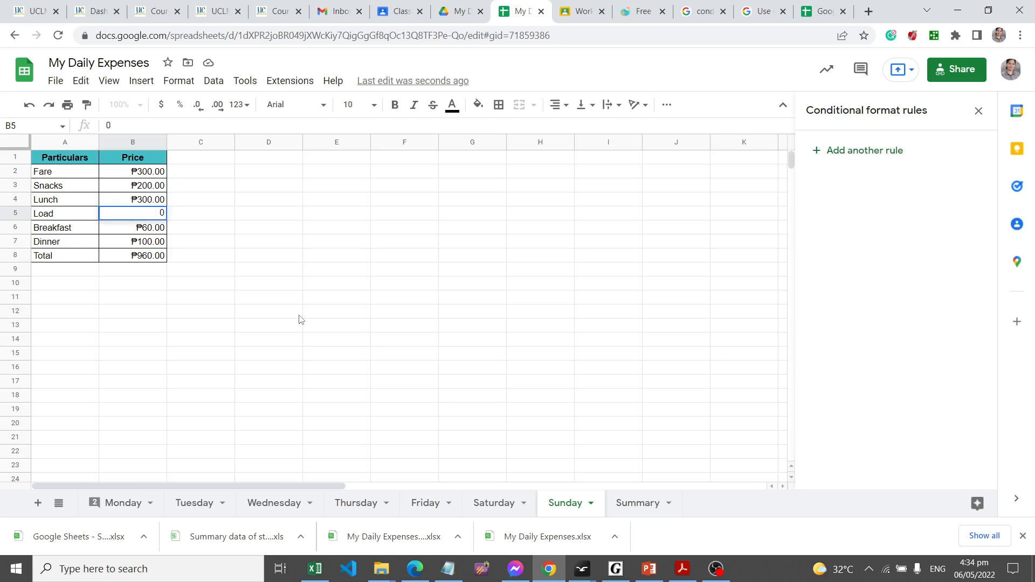
{"action": "key", "text": "Return"}
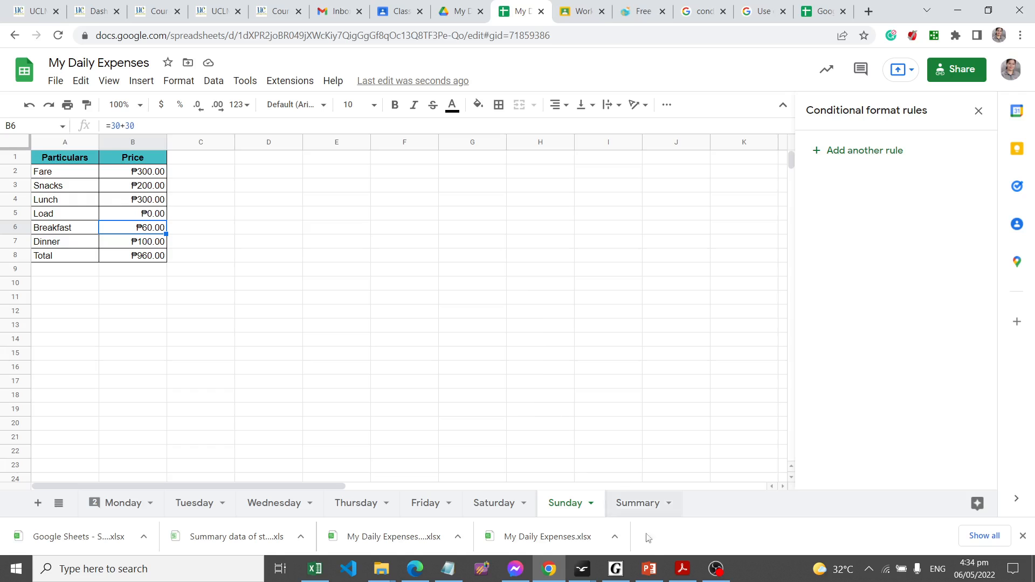
Step: Check the Sunday expense and chart on the Summary sheet, and inspect the formula behind the Sunday sheet's total
{"action": "left_click", "coordinate": [632, 503]}
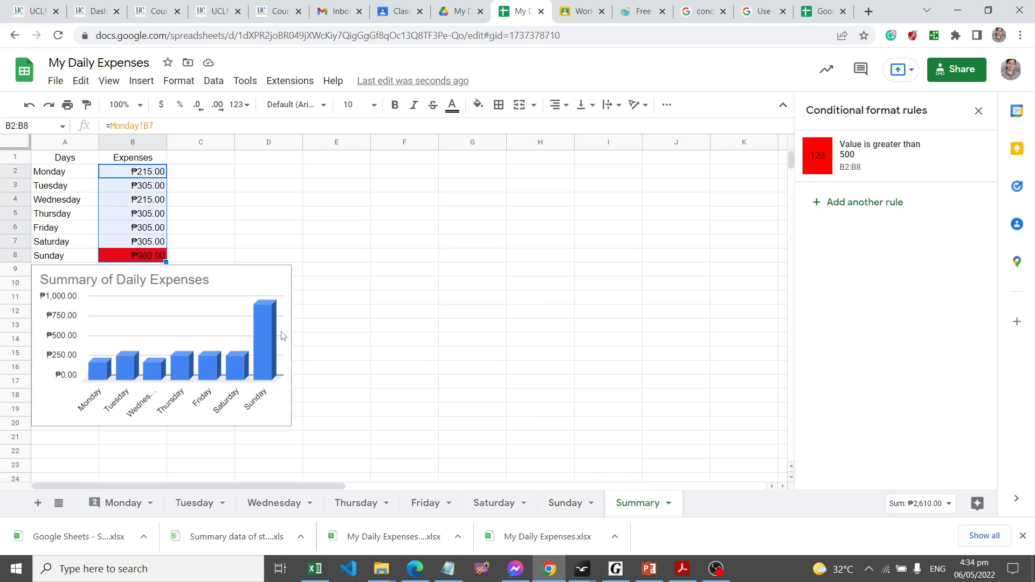
{"action": "left_click", "coordinate": [406, 326]}
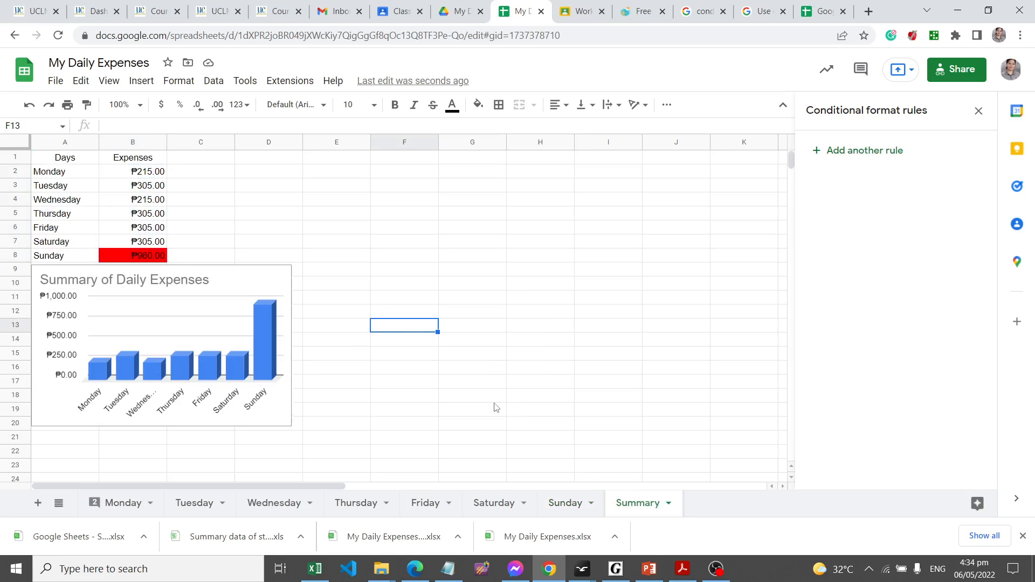
{"action": "left_click", "coordinate": [562, 504]}
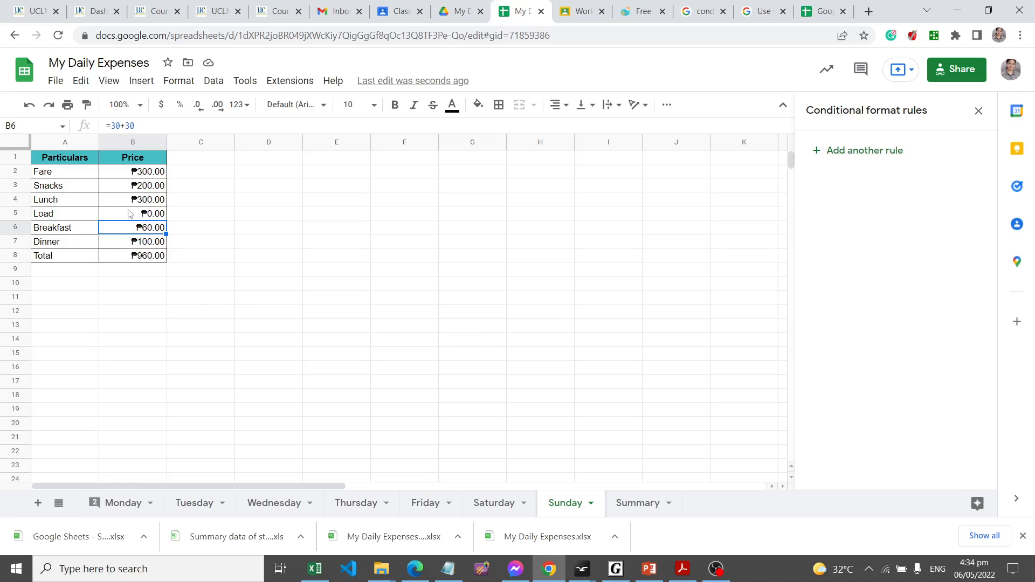
{"action": "left_click", "coordinate": [143, 257]}
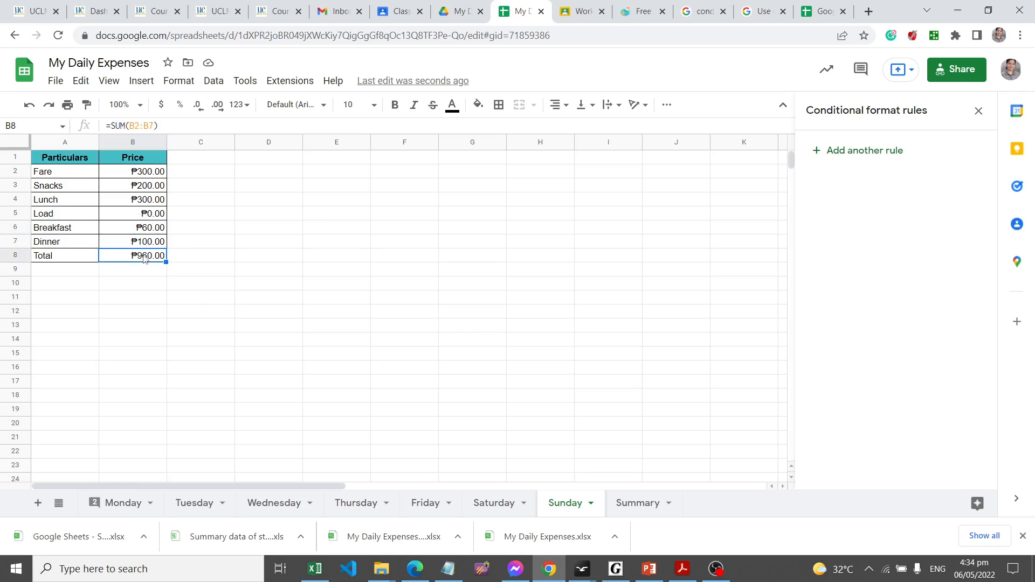
{"action": "left_click", "coordinate": [510, 501]}
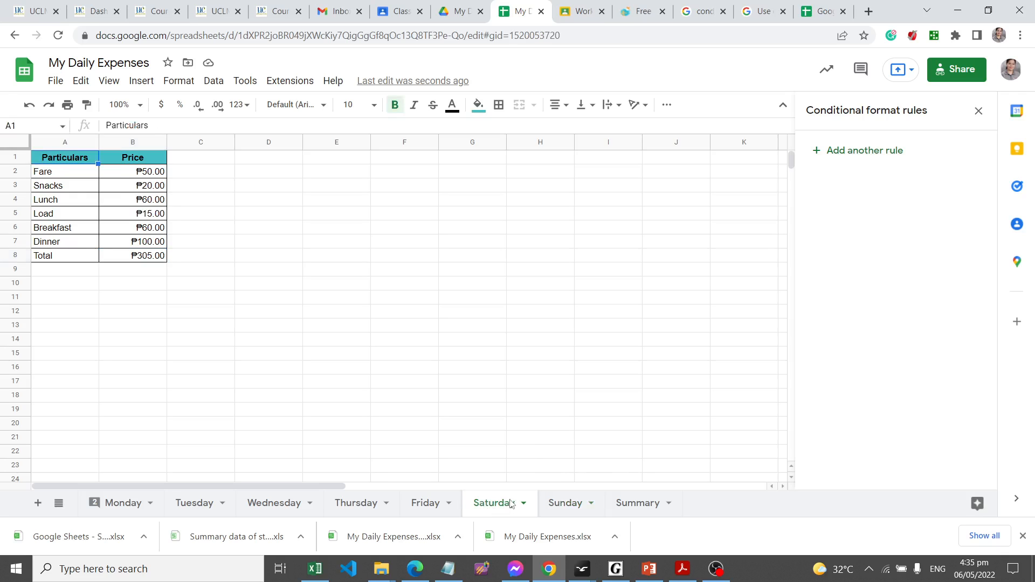
{"action": "left_click", "coordinate": [564, 503]}
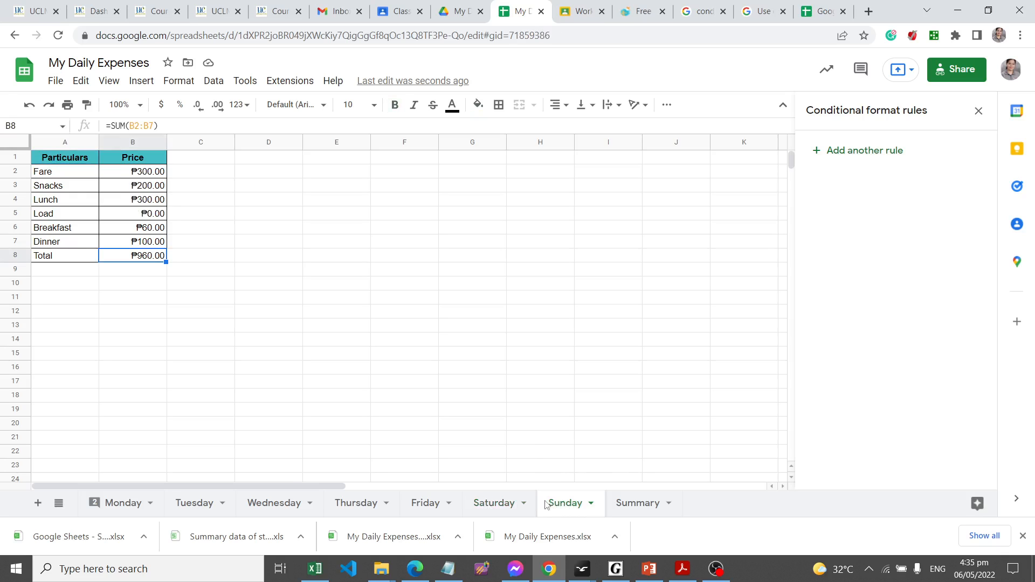
Step: On the Saturday sheet, set the Fare price to 300, Snacks to 400 and Lunch to 150
{"action": "left_click", "coordinate": [498, 503]}
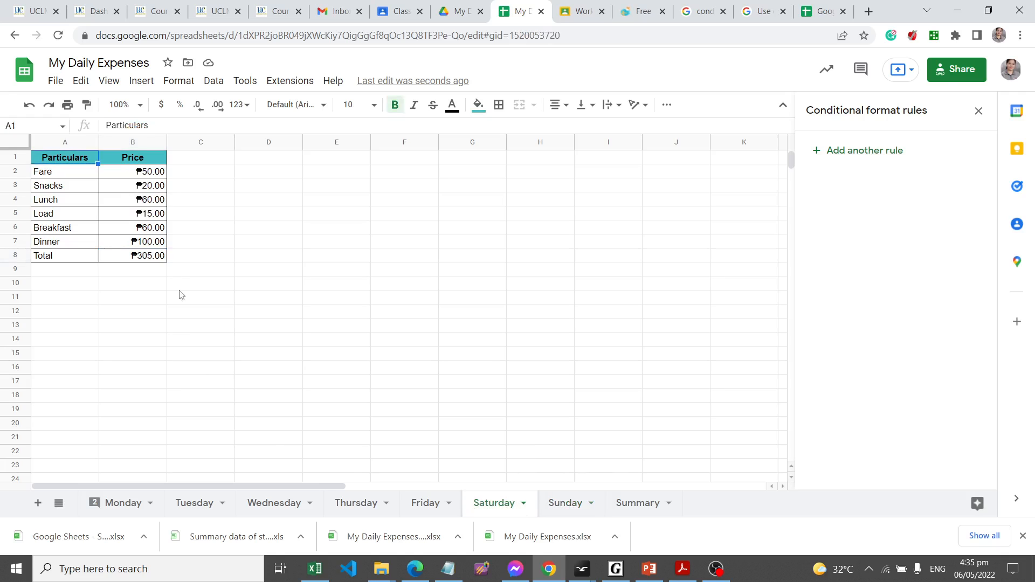
{"action": "left_click", "coordinate": [143, 172]}
{"action": "type", "text": "3"}
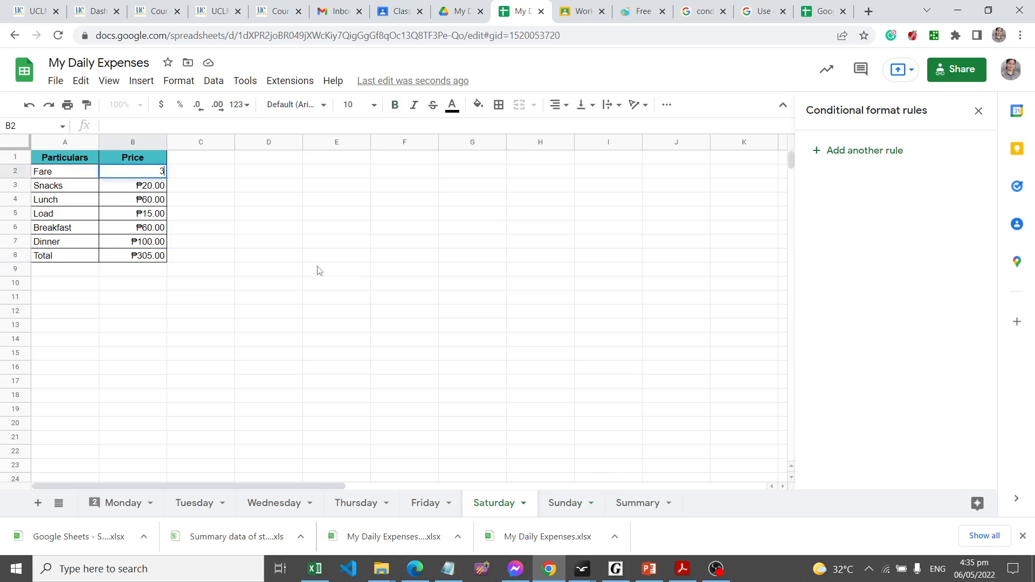
{"action": "type", "text": "00"}
{"action": "key", "text": "Return"}
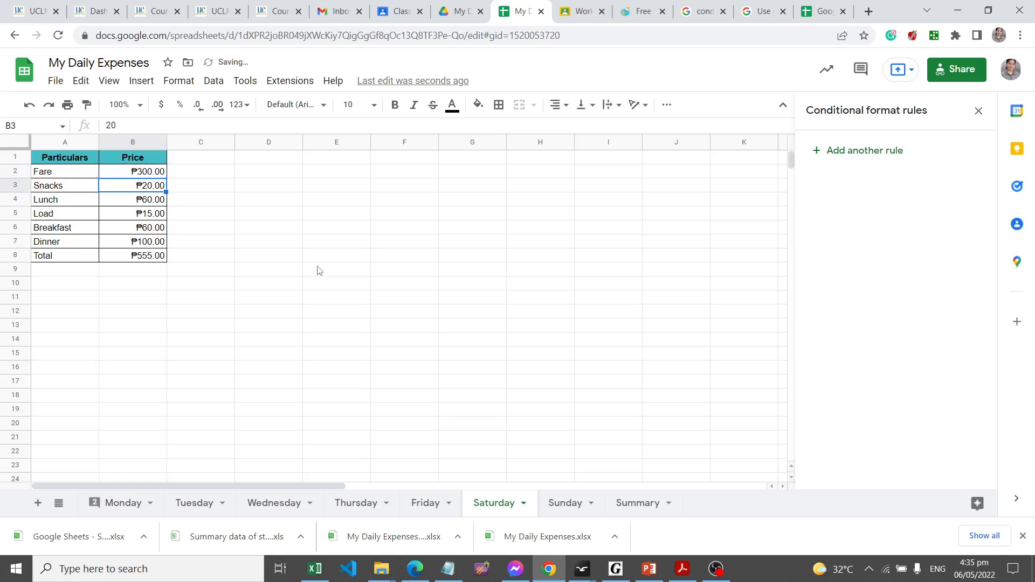
{"action": "type", "text": "400"}
{"action": "key", "text": "Return"}
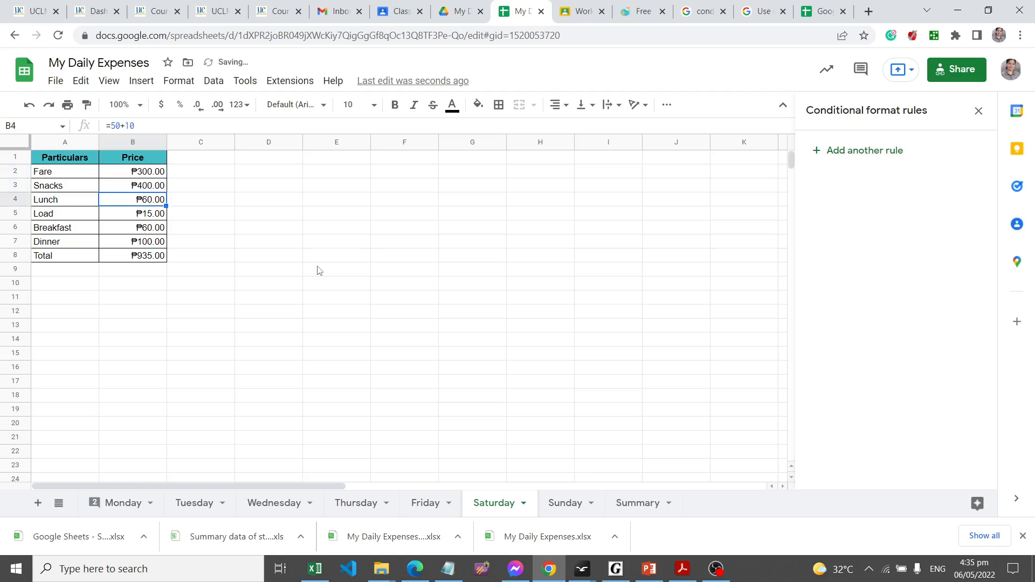
{"action": "type", "text": "150"}
{"action": "key", "text": "Return"}
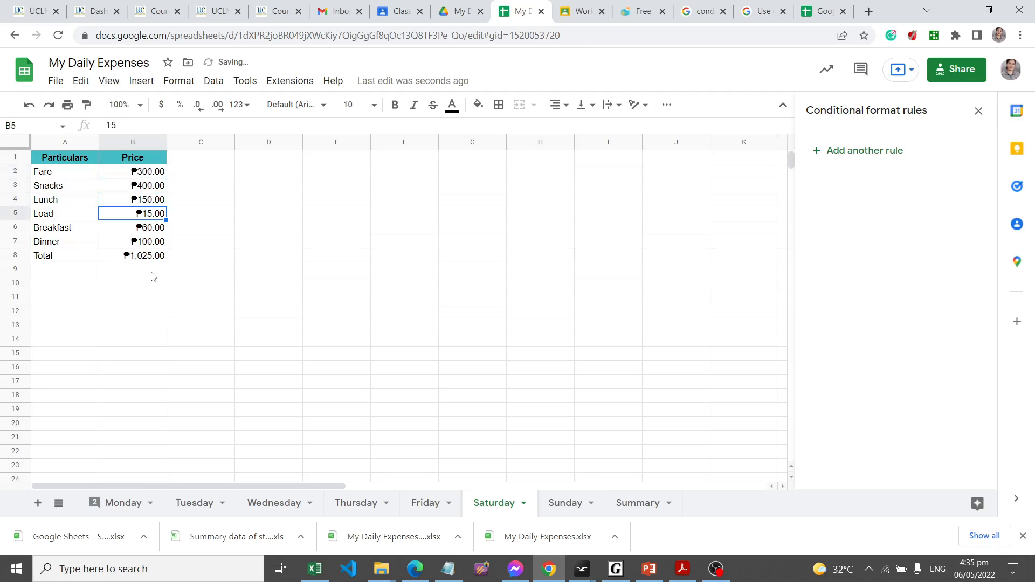
Step: Review the highlighted expenses in B2:B8 of the Summary sheet together with their conditional formatting rule
{"action": "left_click", "coordinate": [649, 508]}
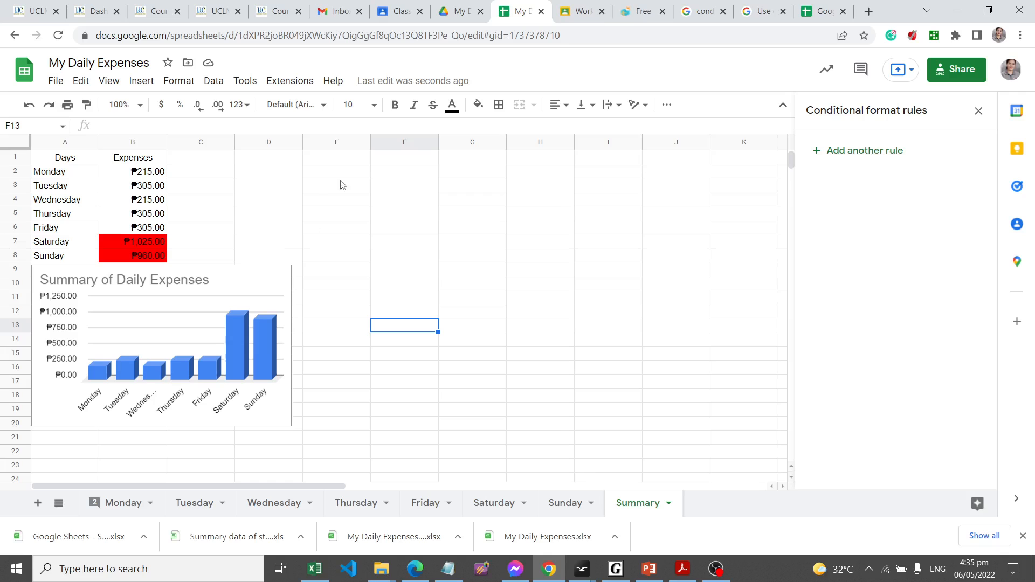
{"action": "left_click", "coordinate": [147, 229]}
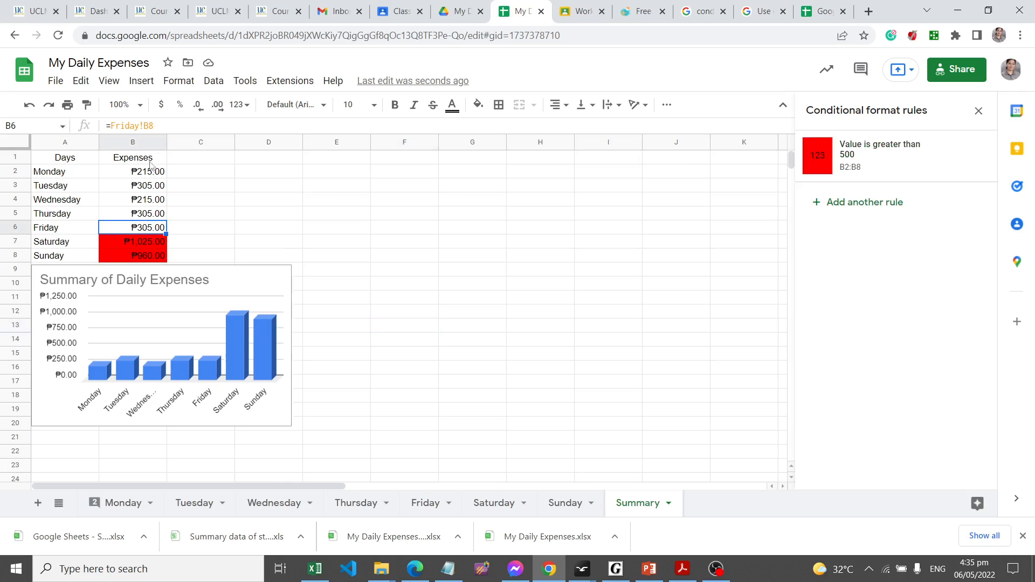
{"action": "left_click_drag", "start_coordinate": [144, 171], "coordinate": [144, 259]}
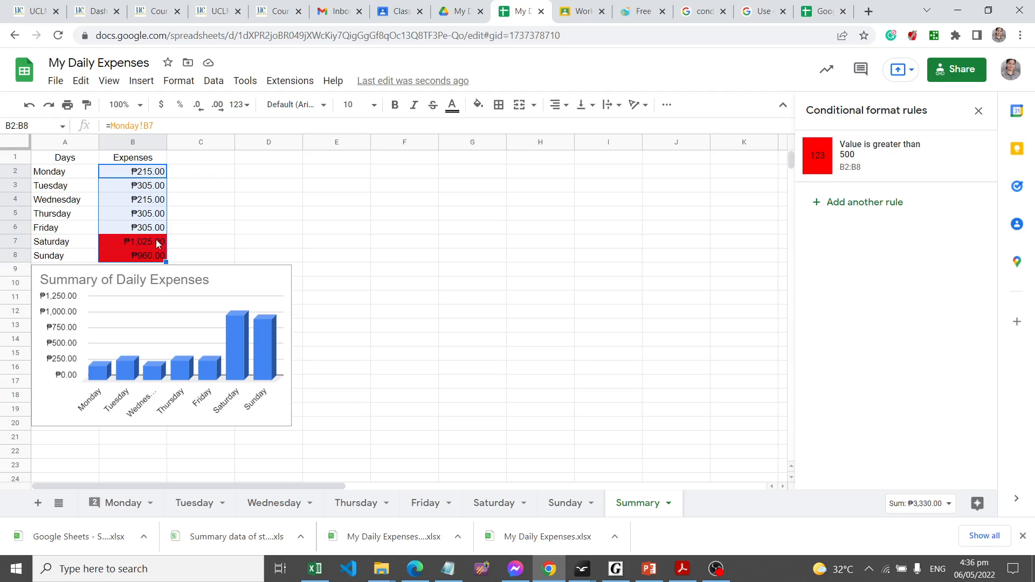
{"action": "left_click", "coordinate": [453, 283]}
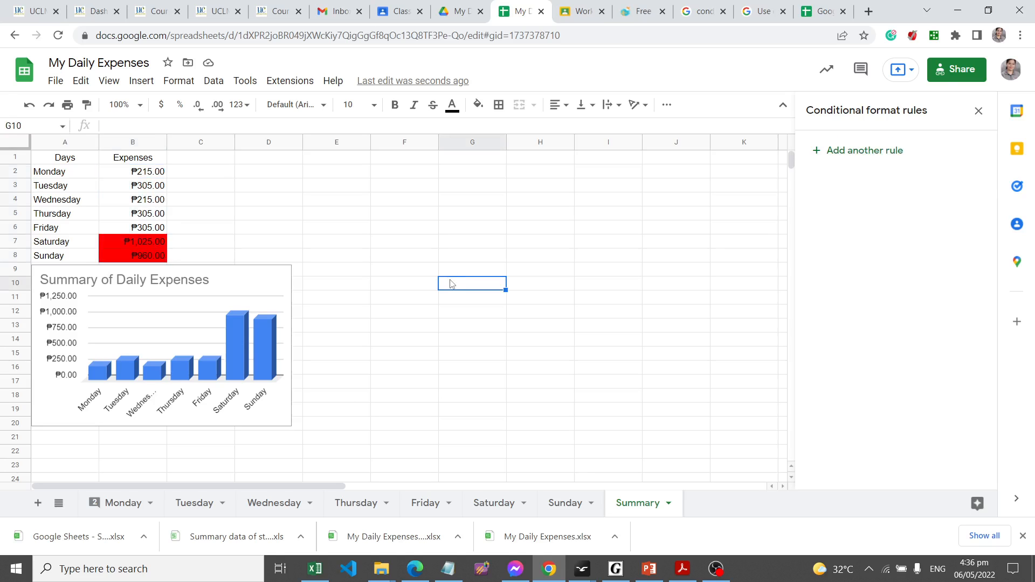